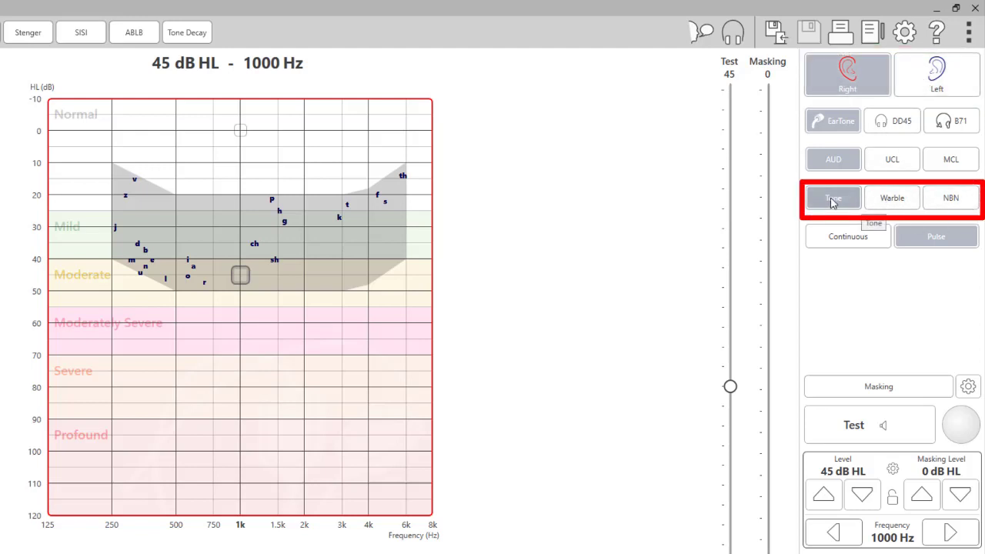
left_click(862, 237)
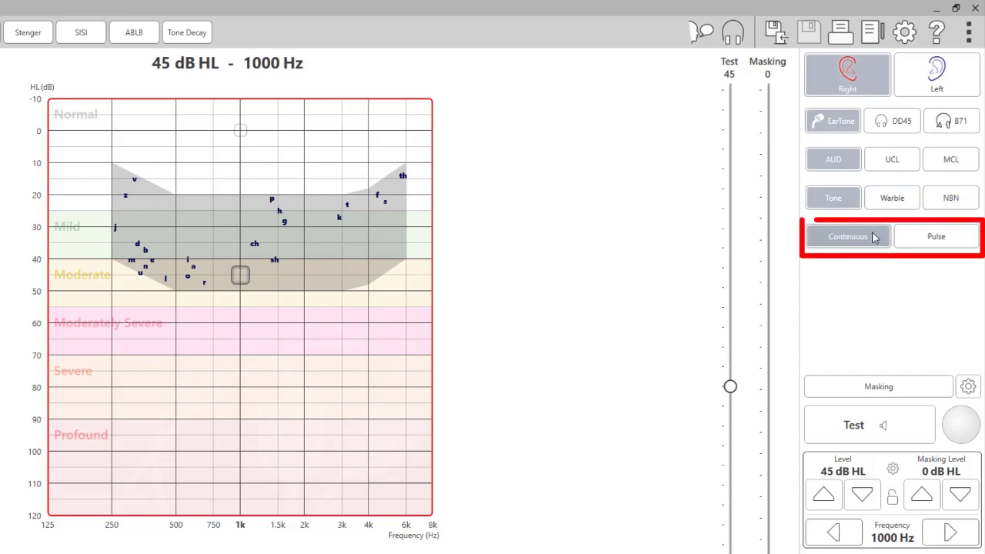
left_click(960, 239)
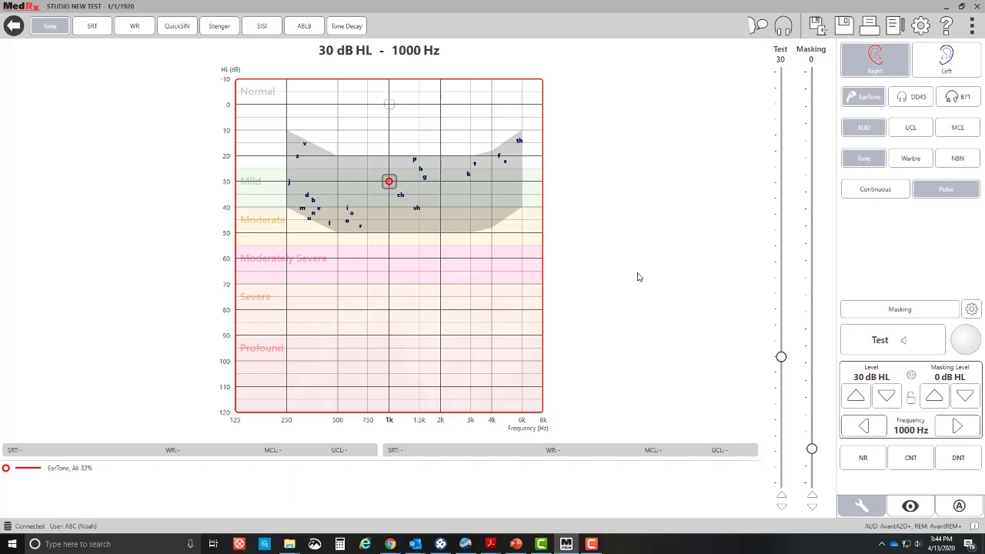
Store right-ear thresholds of 30 dB HL at 500 Hz and 20 dB HL at 250 Hz
key("Down")
key("Down")
key("Up")
key("Up")
key("Up")
key("Up")
key("Left")
Store right-ear thresholds of 30 dB at 2000 Hz, 40 dB at 3000 Hz and 45 dB at 4000 Hz
key("Down")
key("Down")
key("Left")
key("space")
key("Return")
key("Up")
key("Up")
key("Left")
key("Return")
key("Right")
key("Right")
key("Return")
key("Down")
key("Down")
key("Right")
key("Return")
key("Right")
Store 50 dB HL at 6000 Hz and 55 dB HL at 8000 Hz, then switch to the left ear
key("Down")
key("Return")
key("Down")
key("Return")
key("Down")
key("Return")
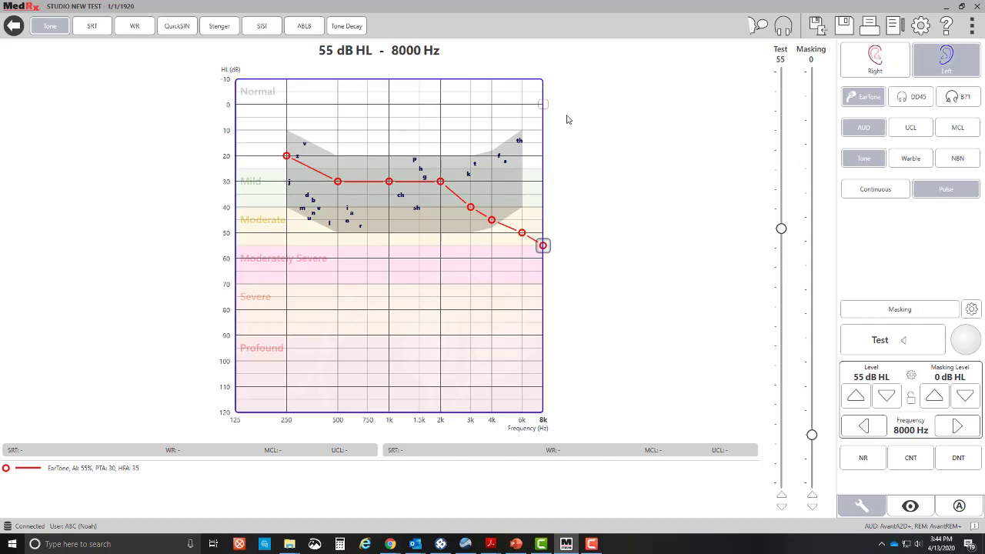
Store left-ear thresholds at 250 Hz (20 dB HL), 500 Hz (40 dB HL) and 1000 Hz
key("Up")
key("Up")
key("Up")
key("Up")
key("Down")
key("Return")
key("Down")
Store left-ear thresholds of 50 dB HL at 2000 Hz and 85 dB HL at 3000 and 4000 Hz
key("Down")
key("Return")
key("Right")
key("Down")
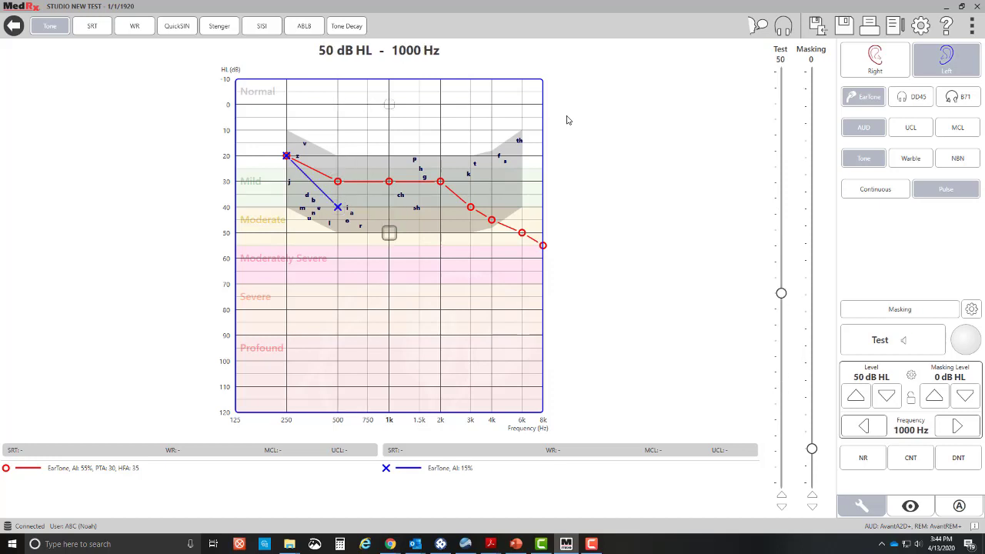
key("Return")
key("Right")
key("Right")
key("Return")
key("Down")
key("Down")
key("Down")
key("Down")
key("Down")
key("Down")
key("Down")
key("Return")
key("Return")
key("Down")
key("Down")
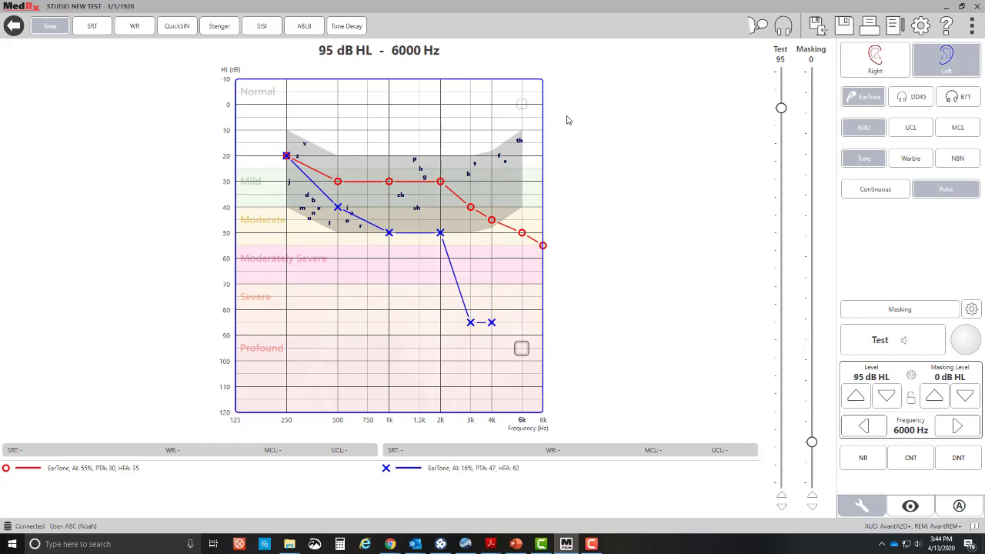
key("Return")
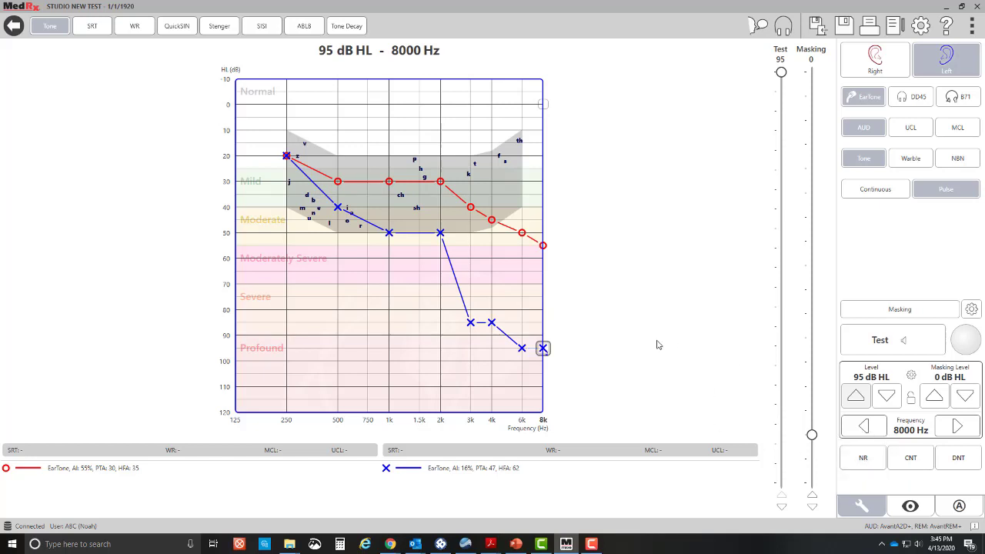
Mark the left ear's 6000 Hz point at 95 dB HL as no response with NR
key("Left")
left_click(863, 457)
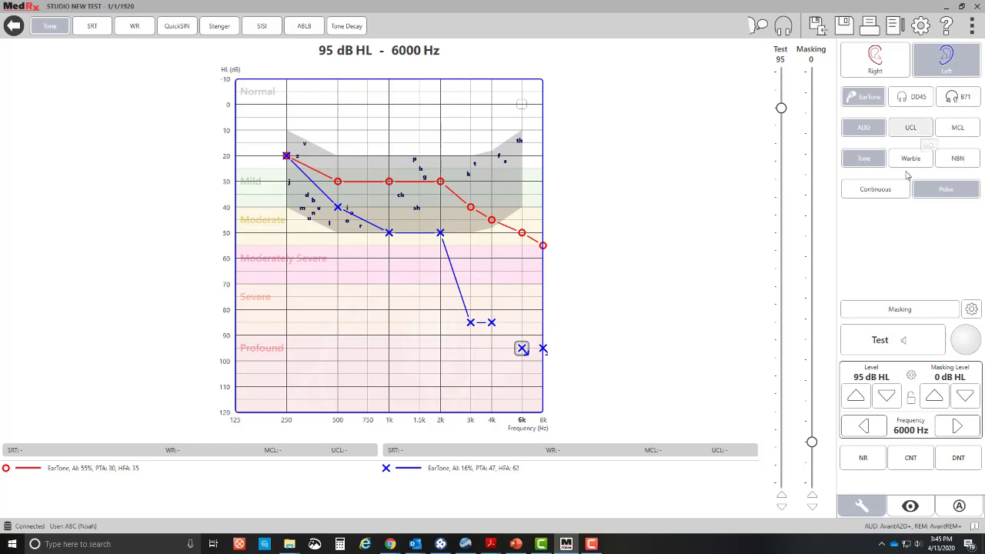
left_click(951, 201)
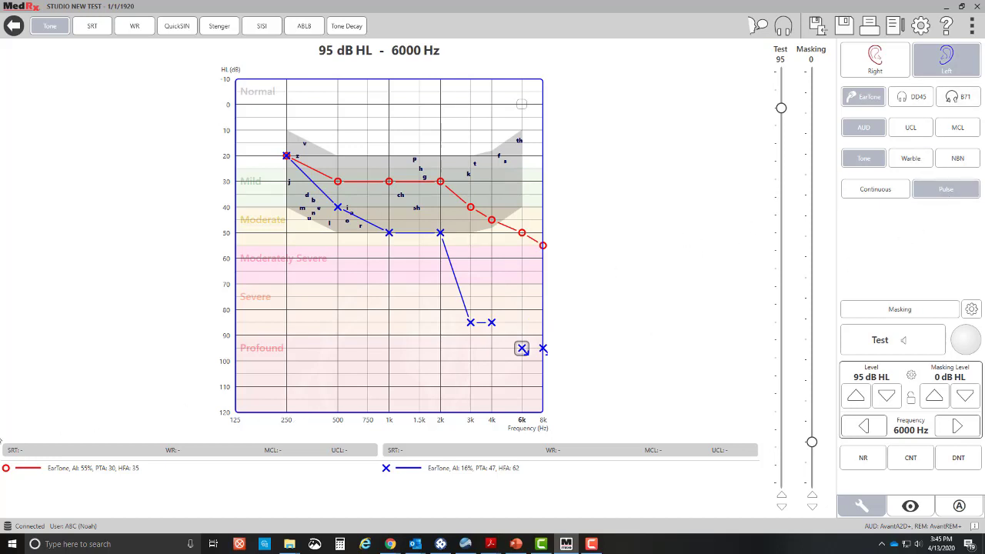
key("Left")
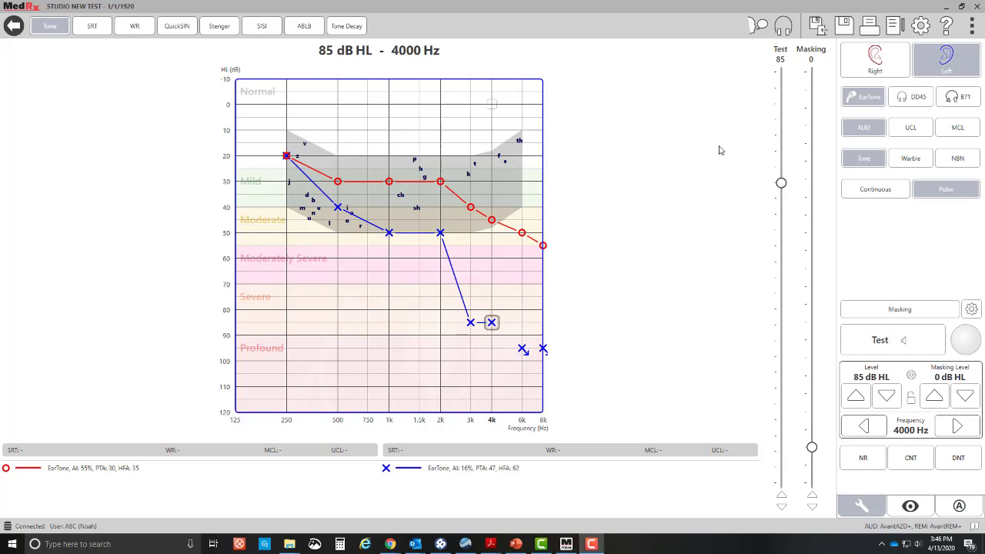
Switch to the B71 bone conductor and store a left-ear bone threshold of 40 dB HL at 500 Hz
left_click(954, 100)
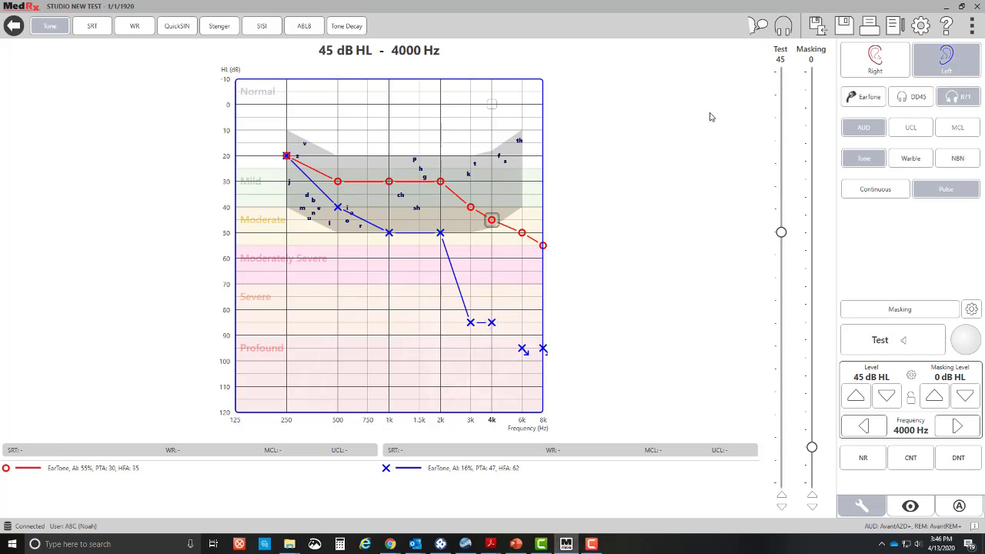
key("Left")
key("Left")
key("Left")
key("Left")
key("Left")
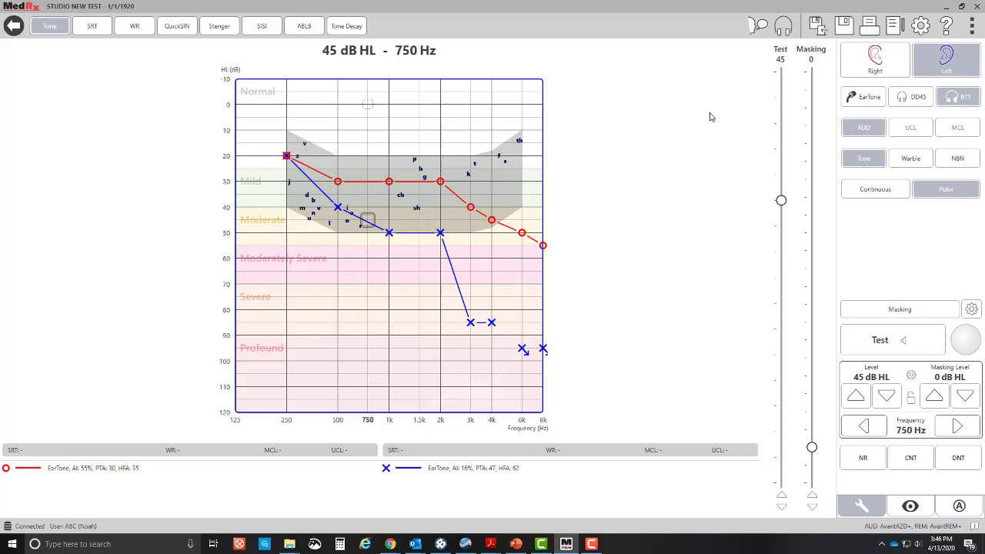
key("Left")
key("Down")
key("Down")
key("Up")
key("Return")
key("Right")
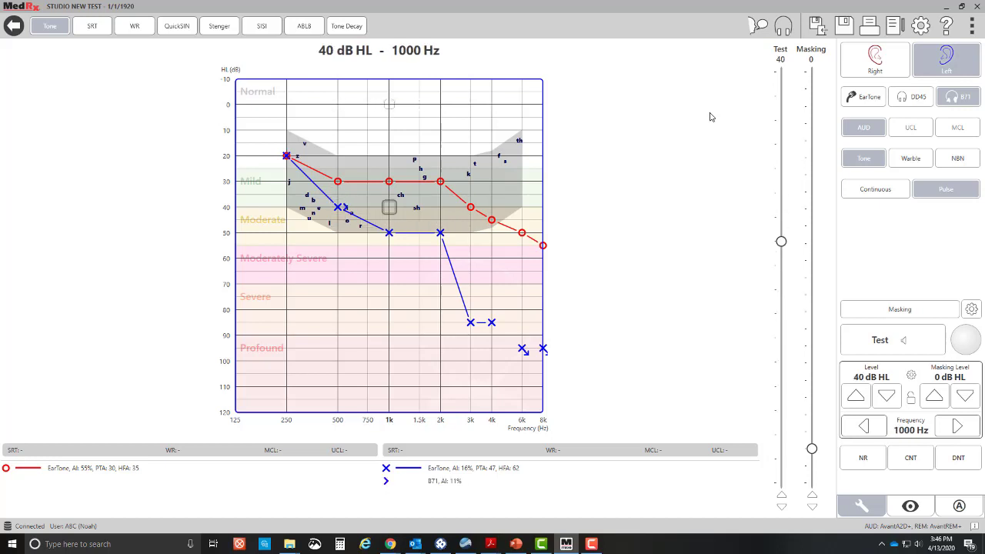